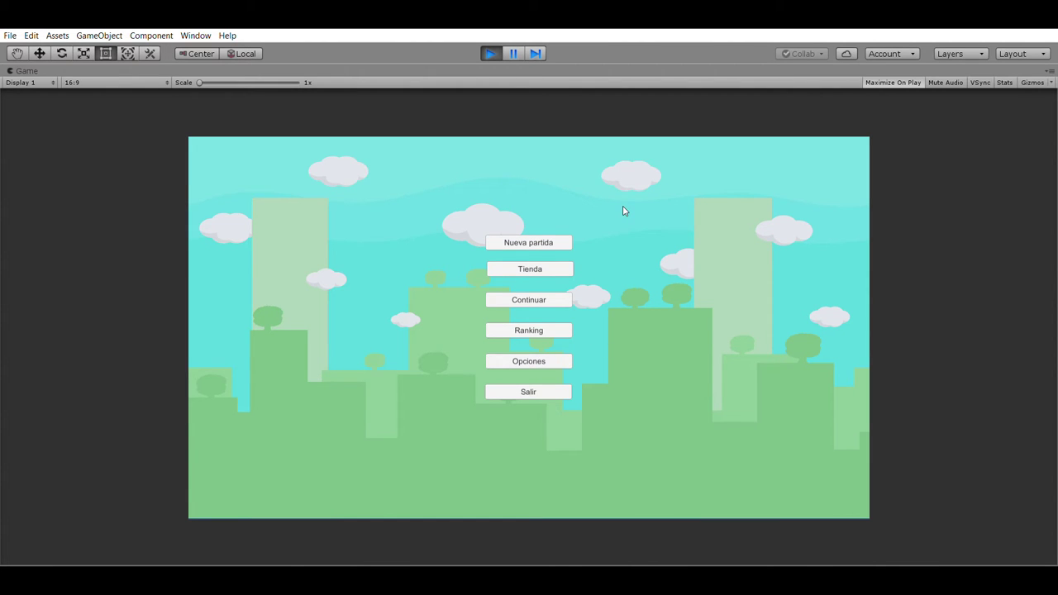
- Start a new one-player game on Nivel 1 from the main menu
{"action": "left_click", "coordinate": [560, 240]}
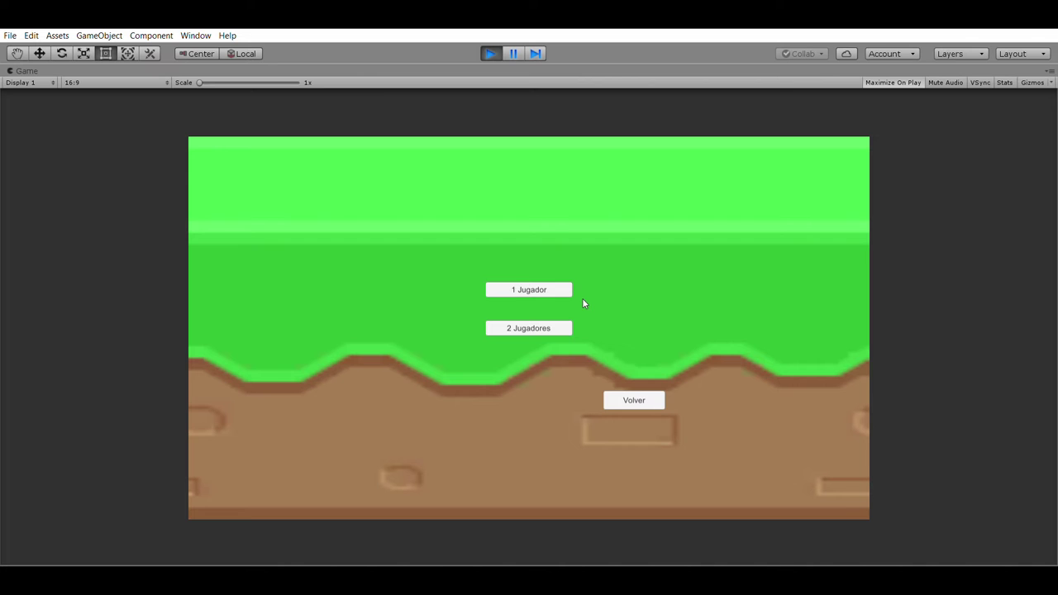
{"action": "left_click", "coordinate": [565, 285]}
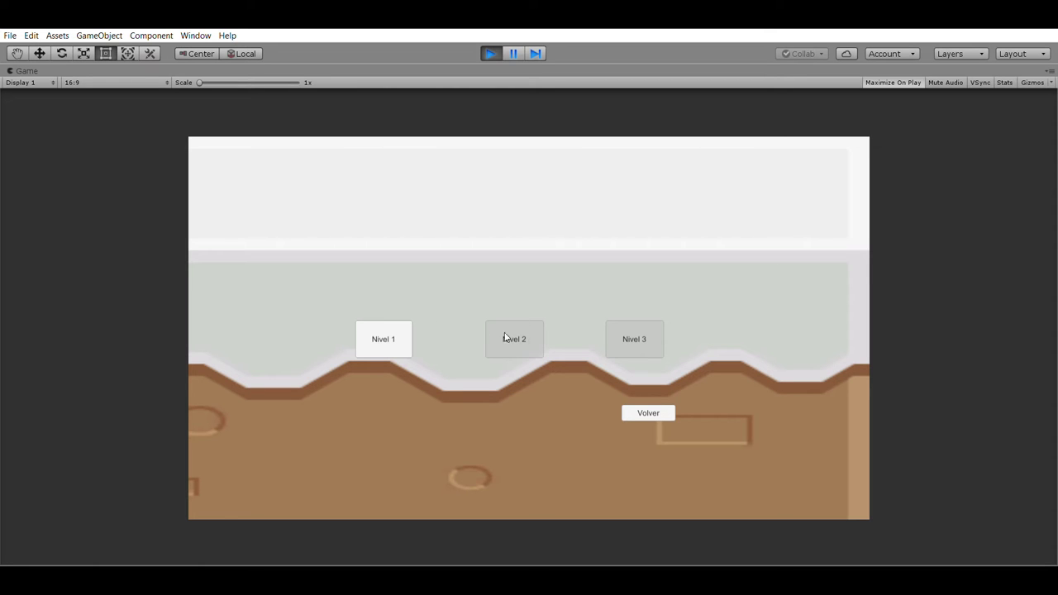
{"action": "left_click", "coordinate": [405, 330]}
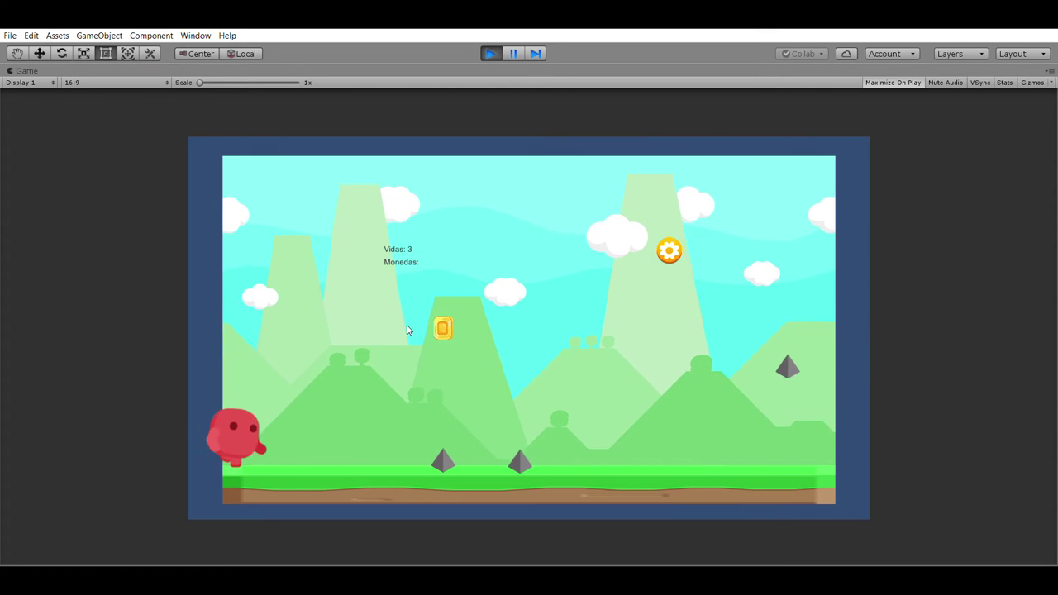
- Jump to grab the coin and clear the spikes, then pause the level
{"action": "key", "text": "space"}
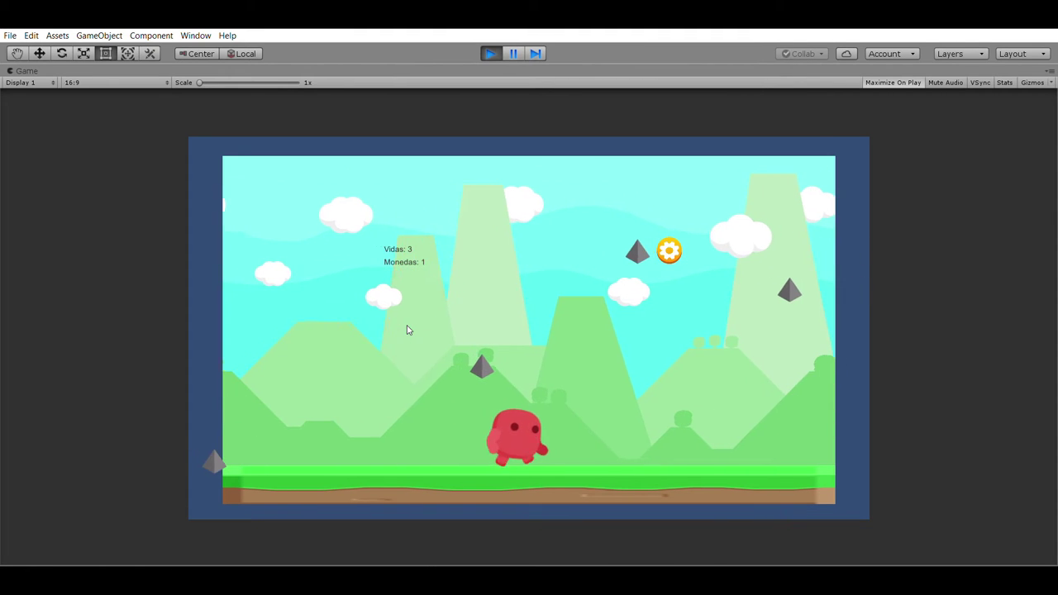
{"action": "key", "text": "space"}
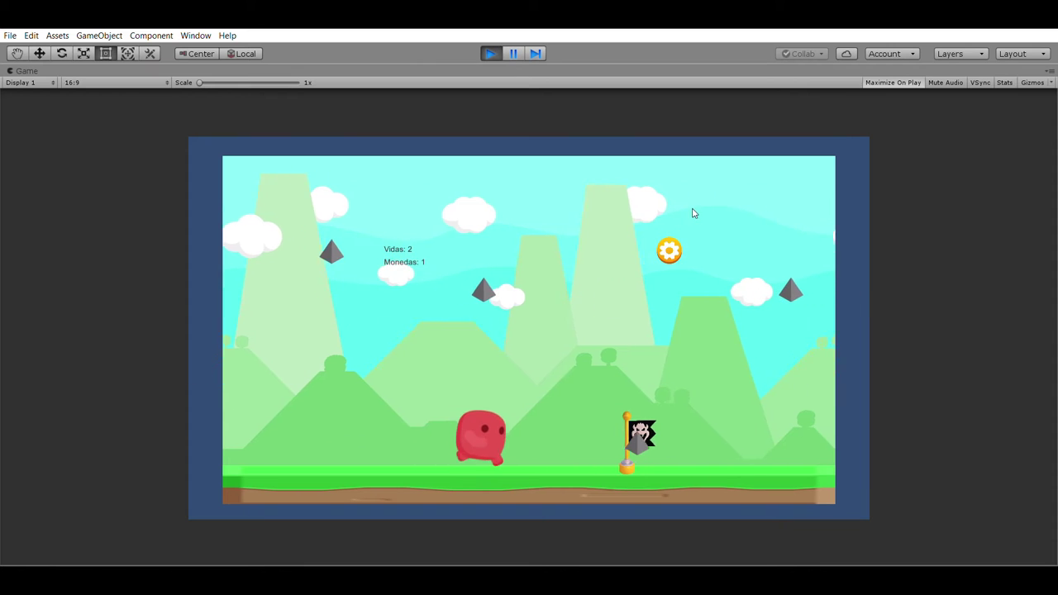
{"action": "left_click", "coordinate": [670, 242]}
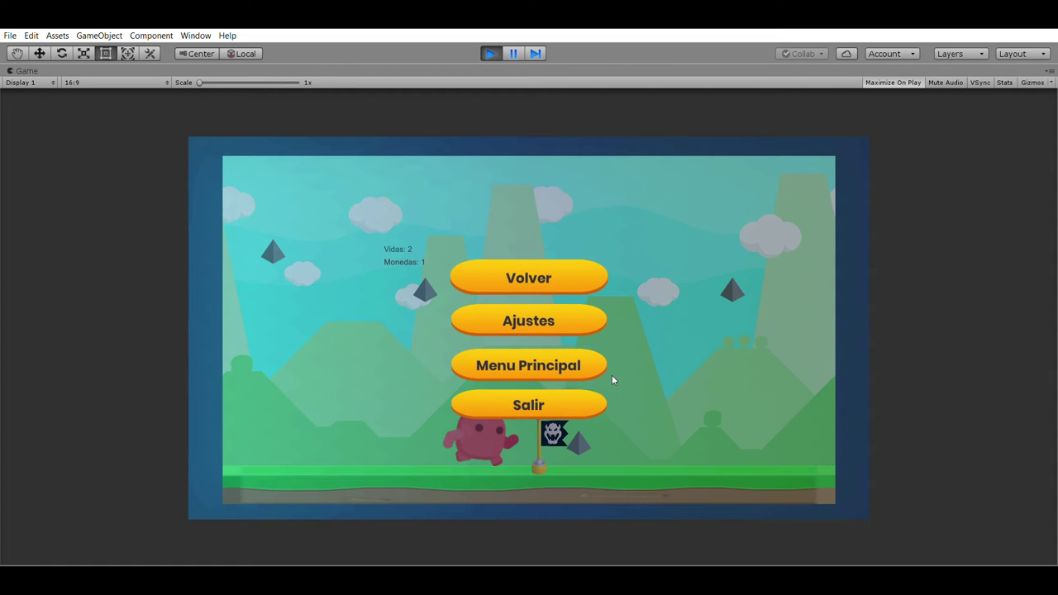
- Return to the main menu from the pause menu and enter the Tienda shop
{"action": "left_click", "coordinate": [581, 361]}
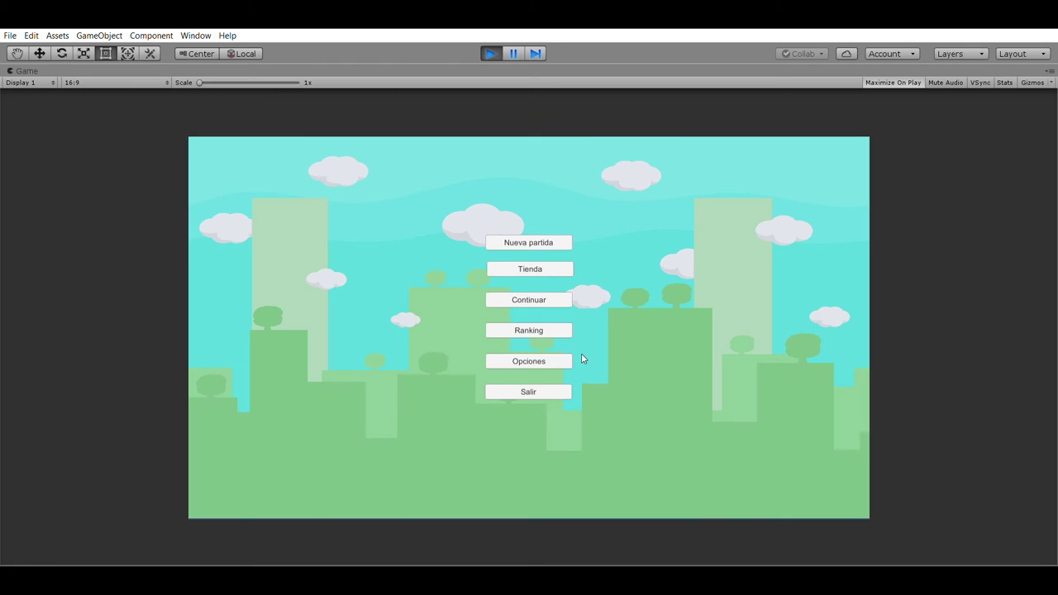
{"action": "left_click", "coordinate": [542, 256]}
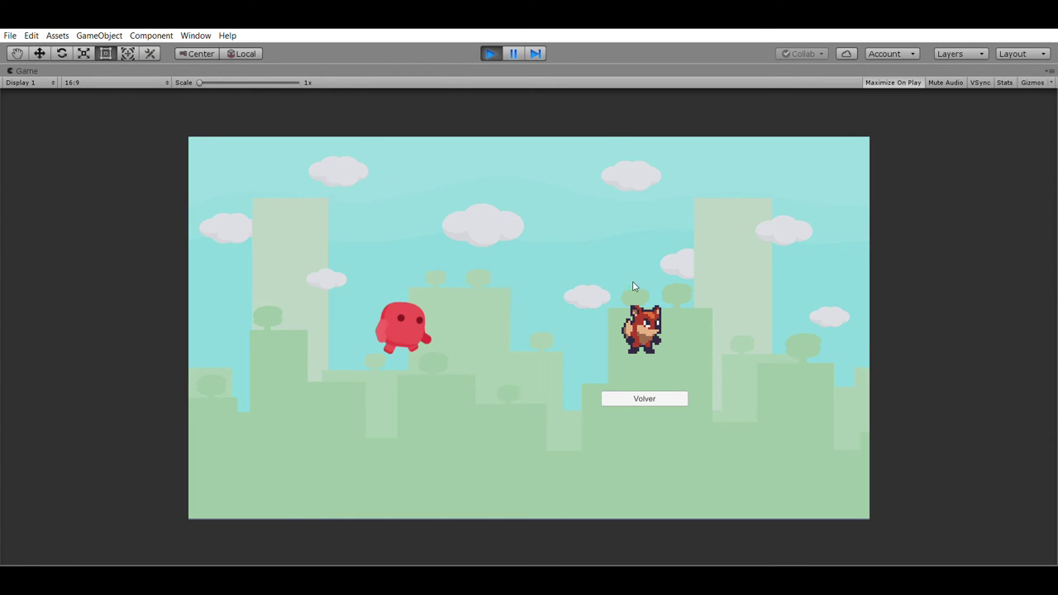
- Select the fox character, then start a one-player game on Nivel 1
{"action": "left_click", "coordinate": [624, 309]}
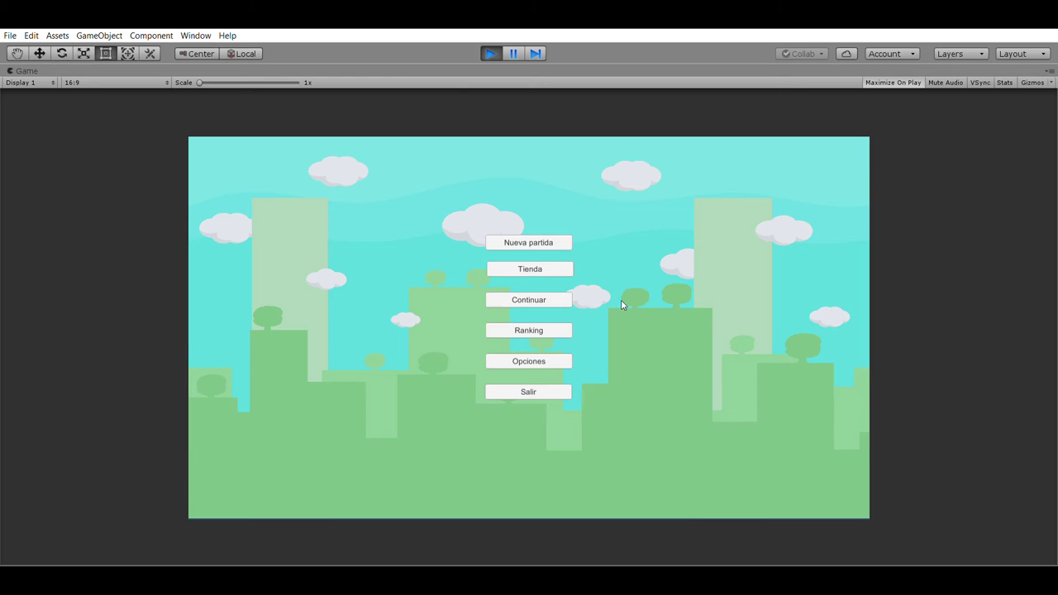
{"action": "left_click", "coordinate": [553, 240]}
{"action": "left_click", "coordinate": [498, 286]}
{"action": "left_click", "coordinate": [399, 325]}
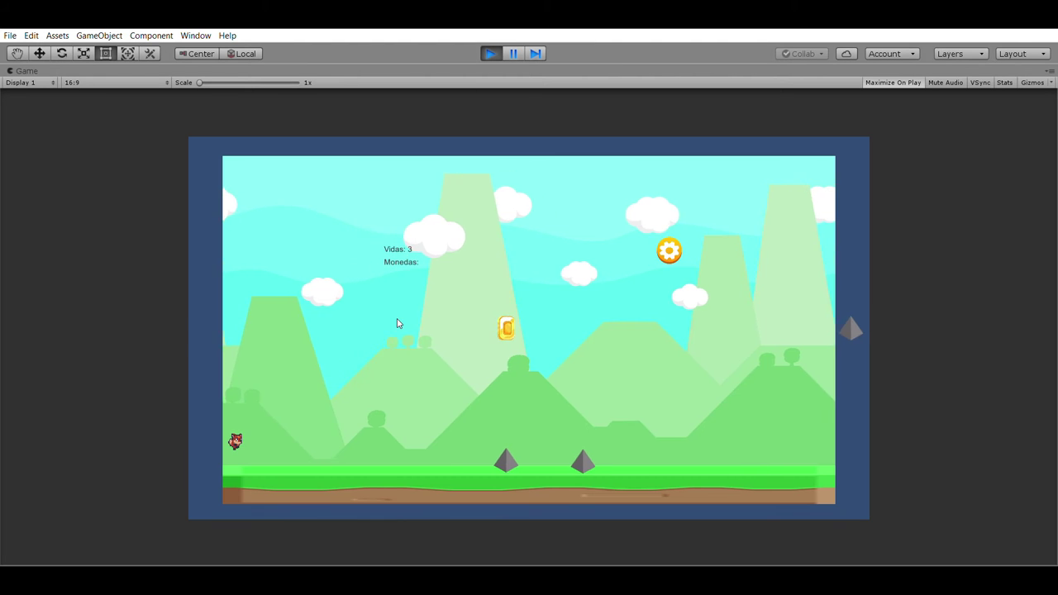
- Play as the fox, dodging spikes after losing a life, then pause and quit the level
{"action": "key", "text": "space"}
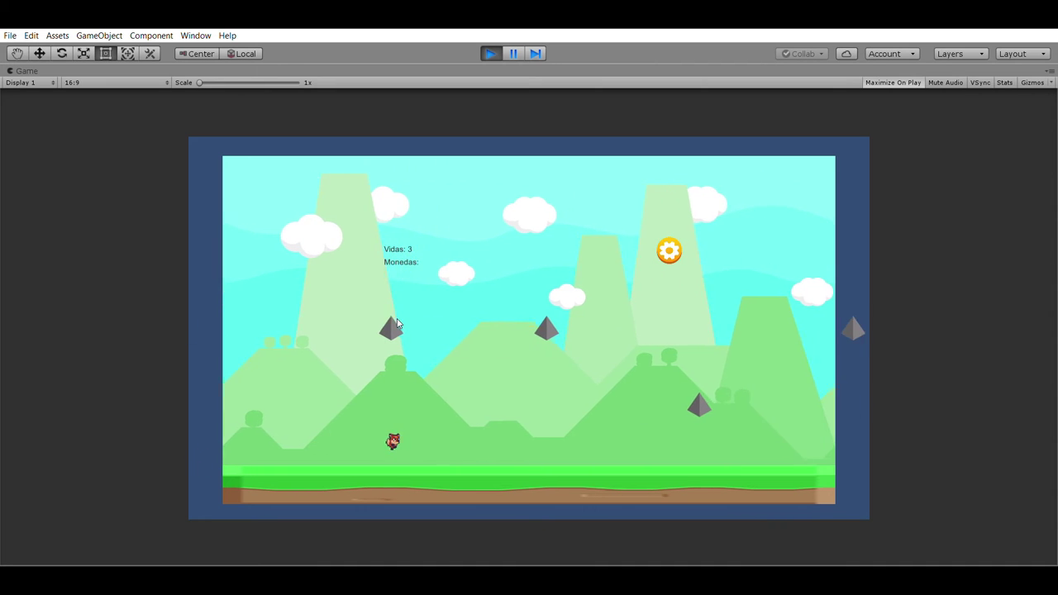
{"action": "key", "text": "space"}
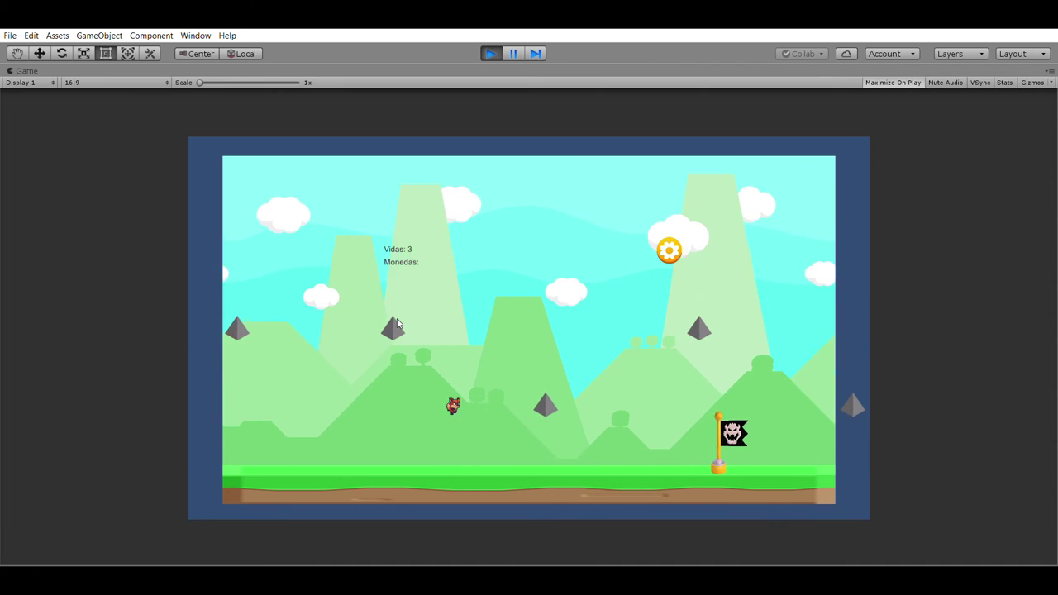
{"action": "key", "text": "space"}
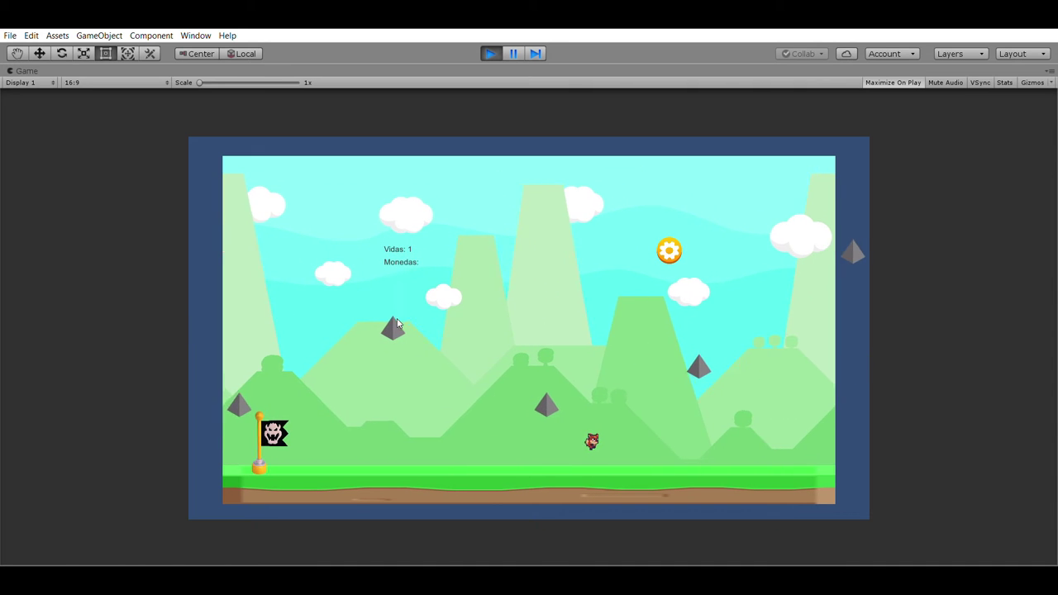
{"action": "left_click", "coordinate": [666, 243]}
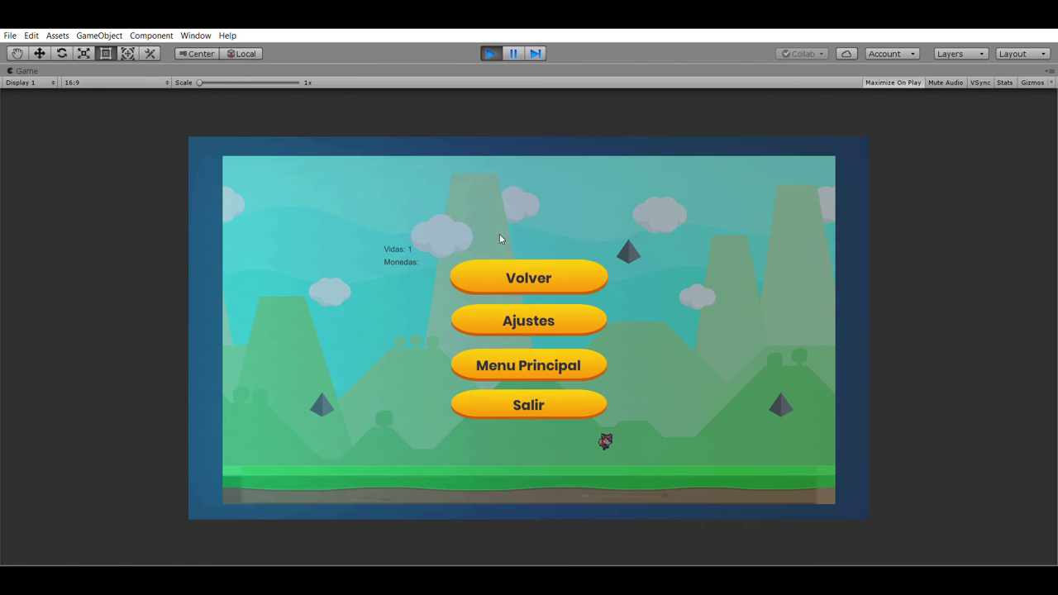
{"action": "left_click", "coordinate": [539, 340]}
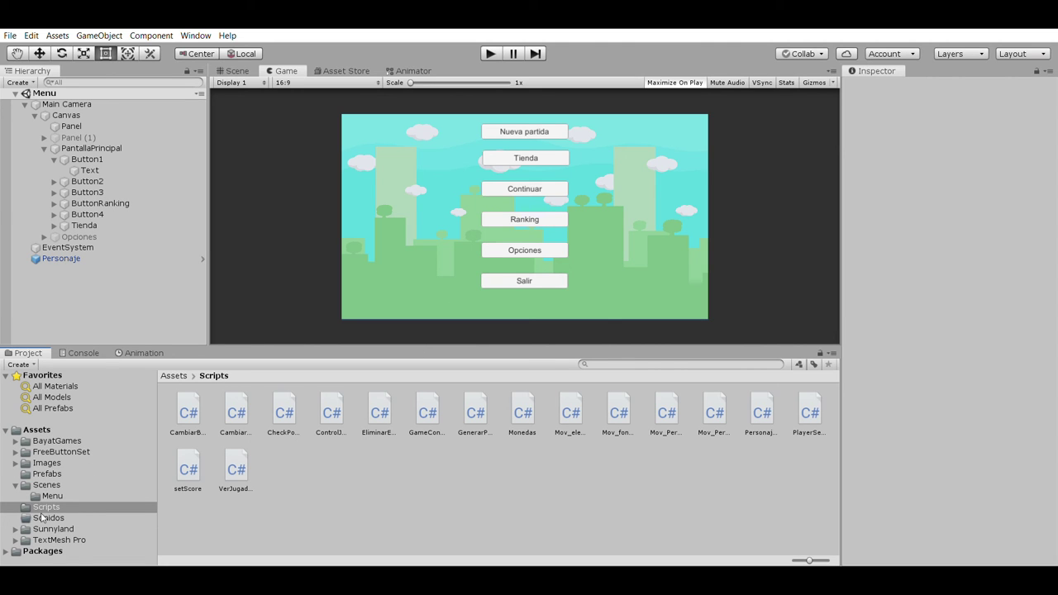
- In the Scenes folder, open the JuegoPrincipal and JuegoPrincipal2 scenes
{"action": "left_click", "coordinate": [52, 487]}
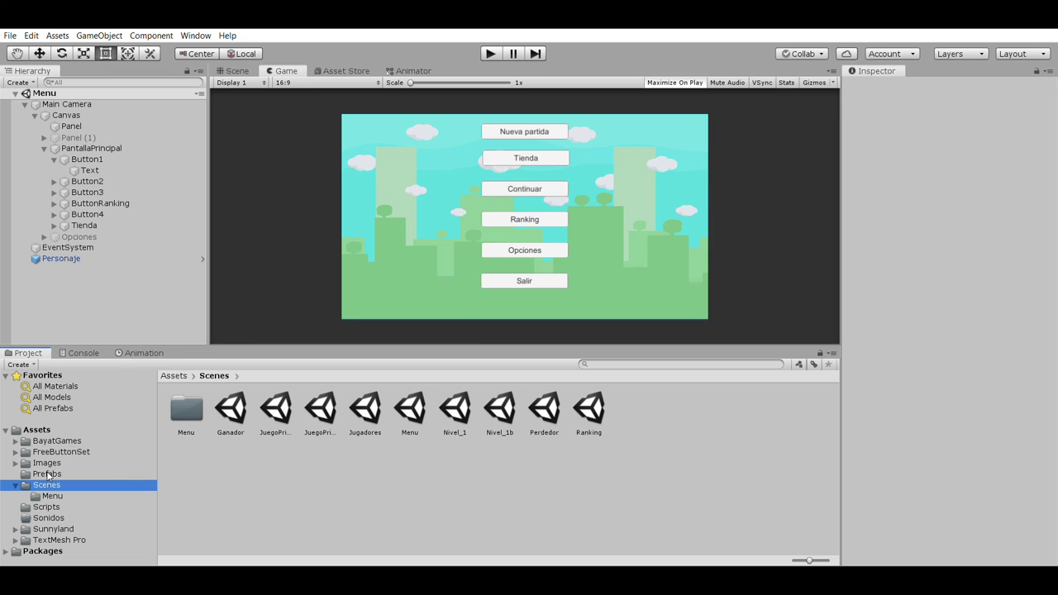
{"action": "double_click", "coordinate": [266, 413]}
{"action": "double_click", "coordinate": [319, 408]}
- Open the Jugadores, Menu, Perdedor and finally Ganador scenes in turn
{"action": "left_click", "coordinate": [351, 403]}
{"action": "double_click", "coordinate": [352, 403]}
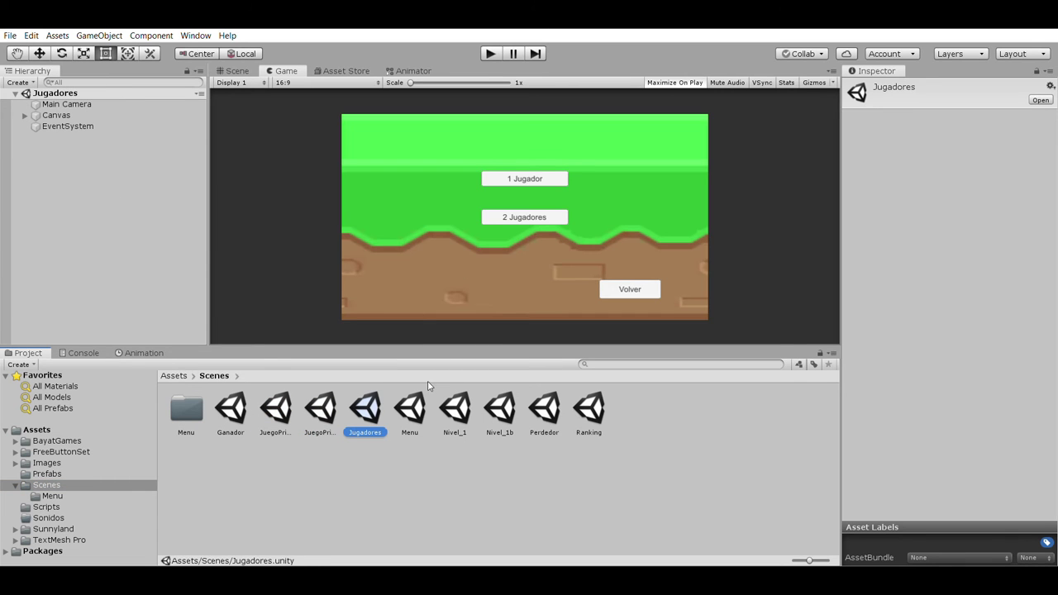
{"action": "double_click", "coordinate": [414, 403]}
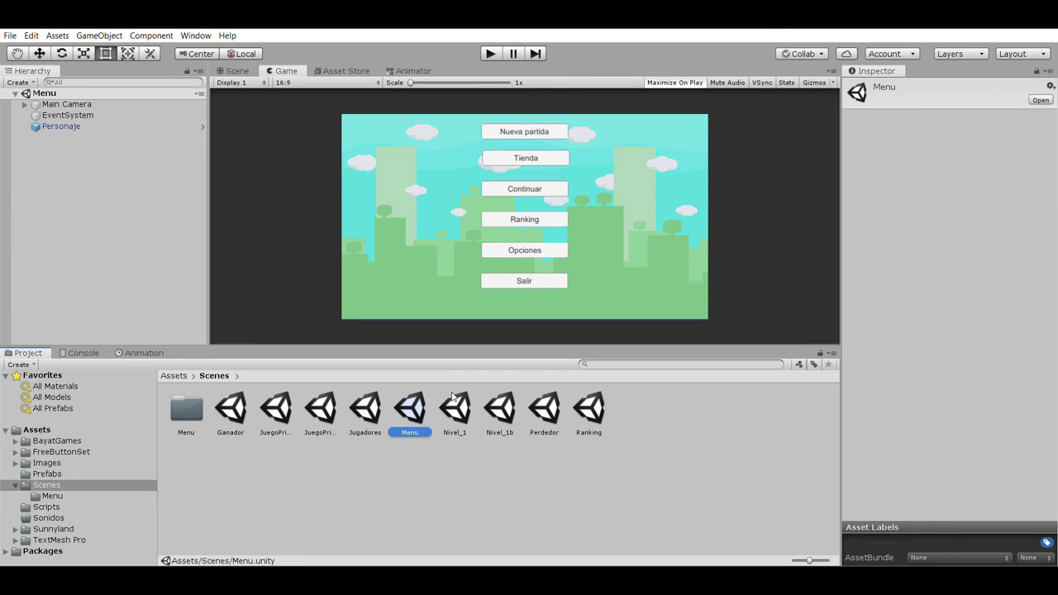
{"action": "double_click", "coordinate": [546, 405]}
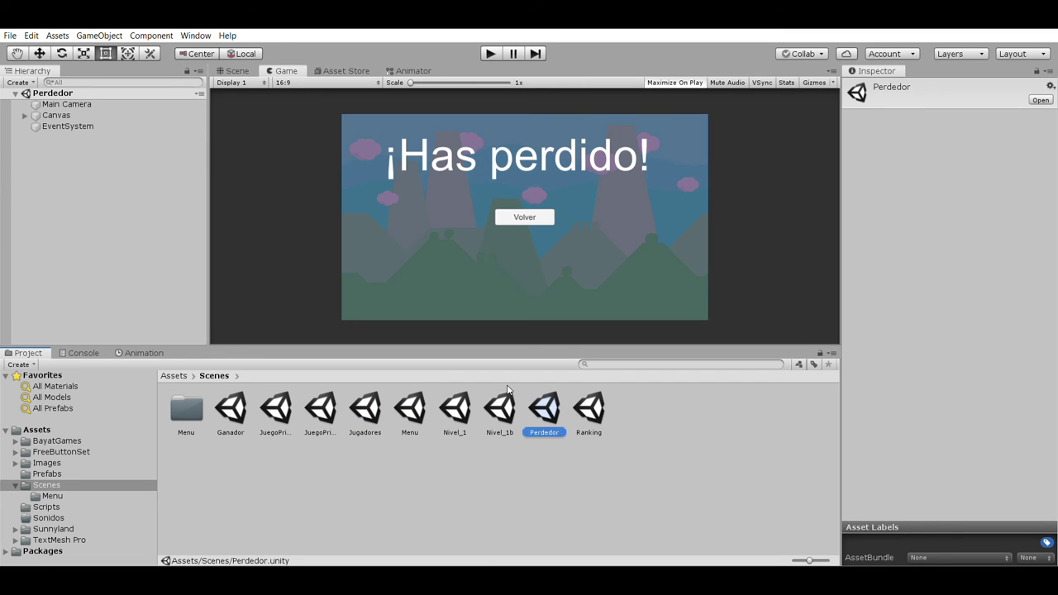
{"action": "double_click", "coordinate": [234, 403]}
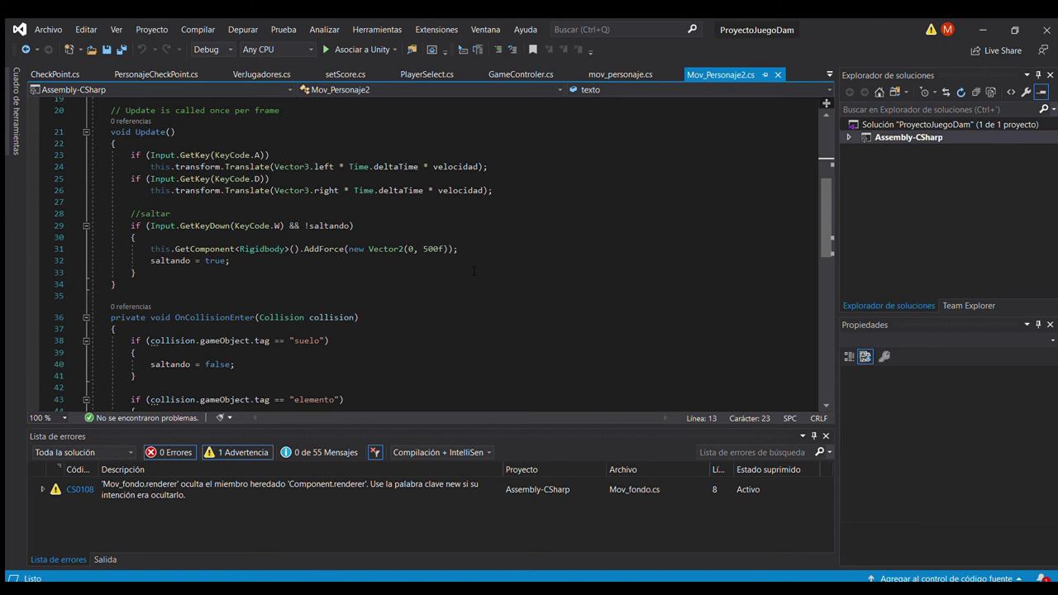
- Read through the PlayerSelect.cs character selection script
{"action": "left_click", "coordinate": [416, 76]}
{"action": "scroll", "coordinate": [424, 196], "scroll_direction": "down", "scroll_amount": 1}
{"action": "scroll", "coordinate": [424, 196], "scroll_direction": "down", "scroll_amount": 2}
{"action": "scroll", "coordinate": [424, 196], "scroll_direction": "down", "scroll_amount": 3}
{"action": "scroll", "coordinate": [424, 196], "scroll_direction": "down", "scroll_amount": 2}
{"action": "scroll", "coordinate": [424, 196], "scroll_direction": "up", "scroll_amount": 1}
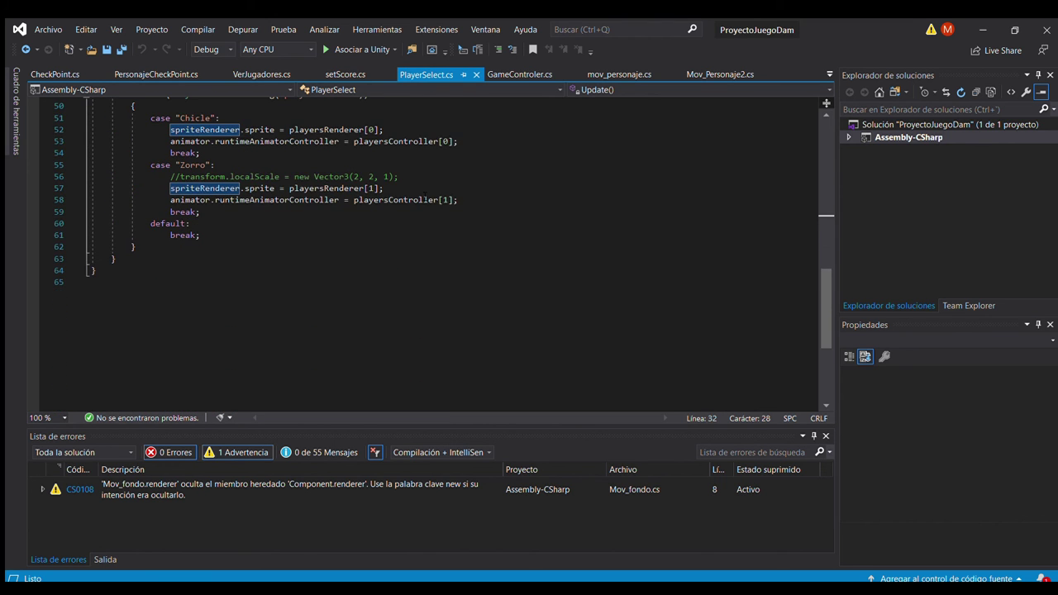
{"action": "scroll", "coordinate": [424, 196], "scroll_direction": "up", "scroll_amount": 2}
{"action": "scroll", "coordinate": [424, 196], "scroll_direction": "up", "scroll_amount": 3}
{"action": "scroll", "coordinate": [425, 196], "scroll_direction": "up", "scroll_amount": 2}
{"action": "scroll", "coordinate": [425, 196], "scroll_direction": "up", "scroll_amount": 3}
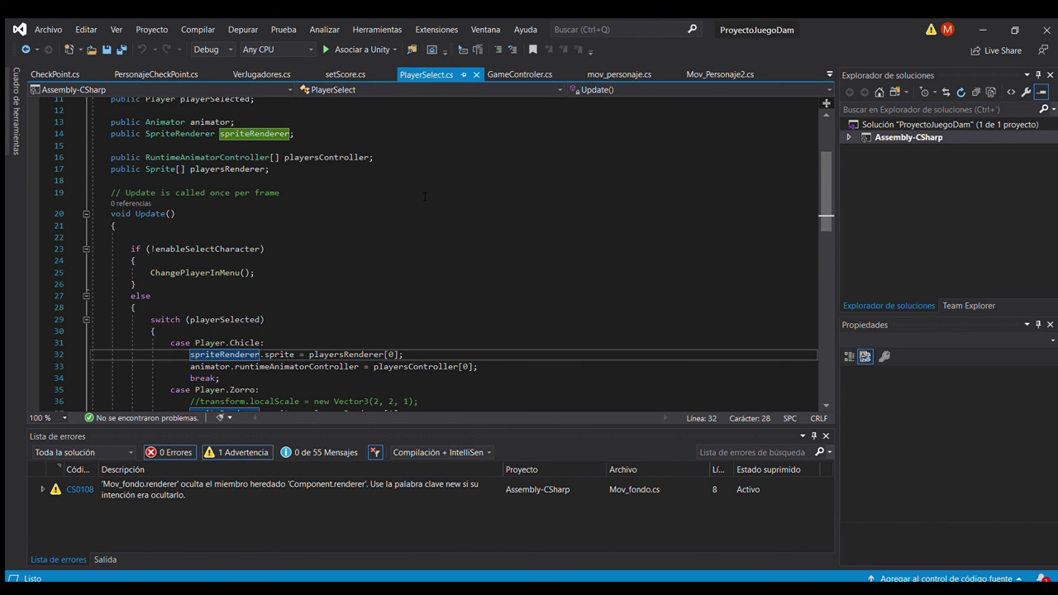
- View the CheckPoint.cs, PersonajeCheckPoint.cs and Mov_Personaje2.cs scripts
{"action": "left_click", "coordinate": [66, 75]}
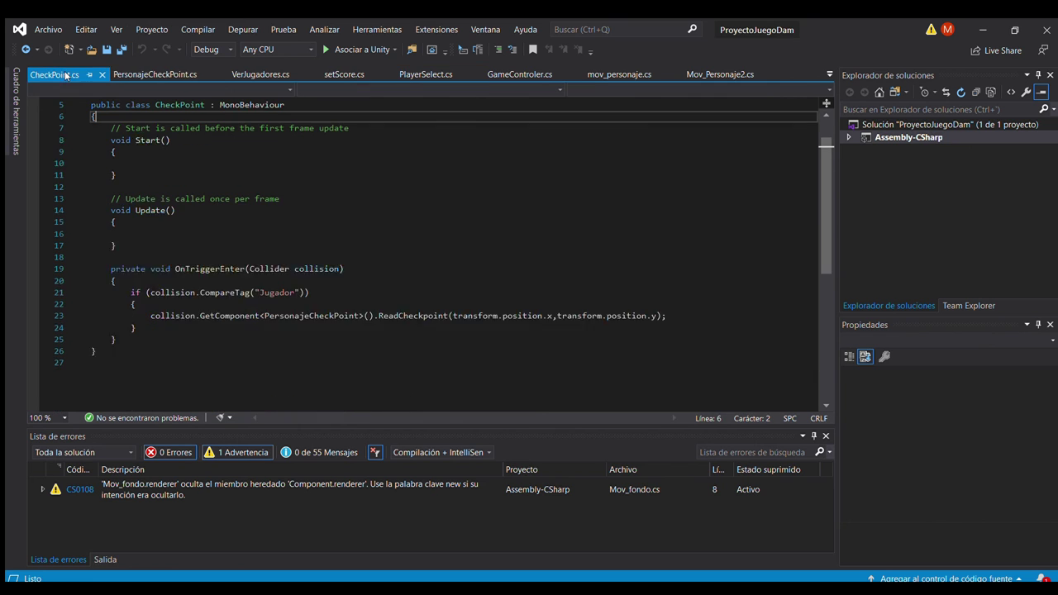
{"action": "left_click", "coordinate": [139, 73]}
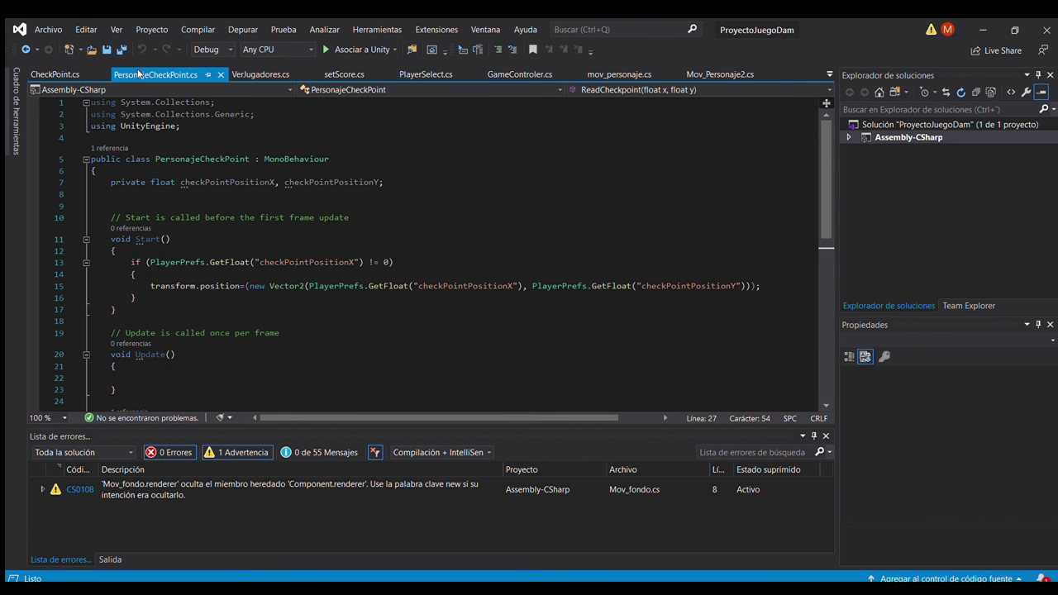
{"action": "left_click", "coordinate": [722, 76]}
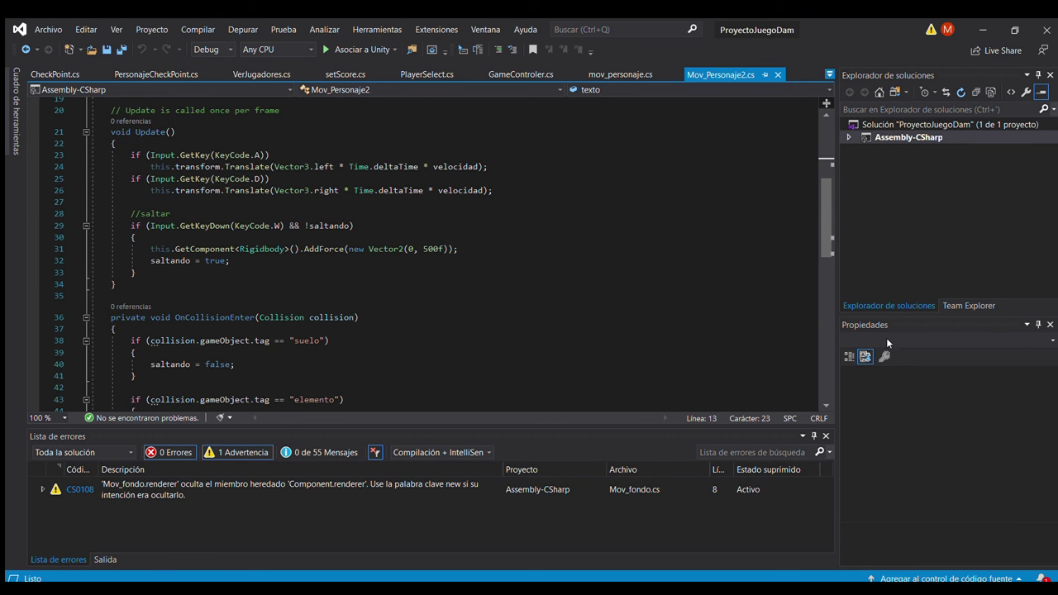
- Cycle to VerJugadores.cs, then review GenerarPuertaVictoria.cs's door and checkpoint spawning code
{"action": "key", "text": "ctrl+Tab"}
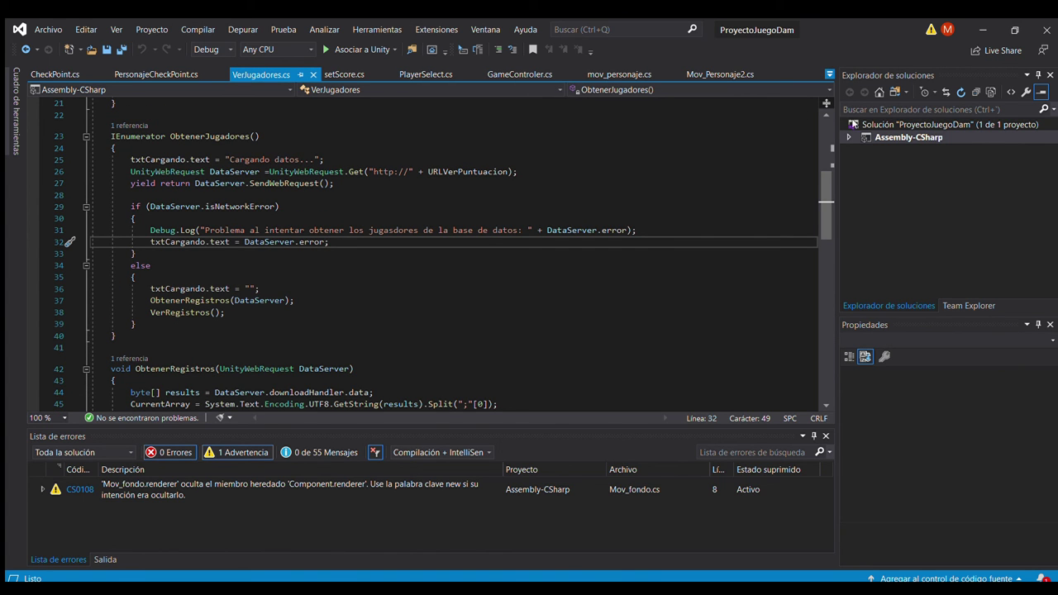
{"action": "key", "text": "ctrl+Tab"}
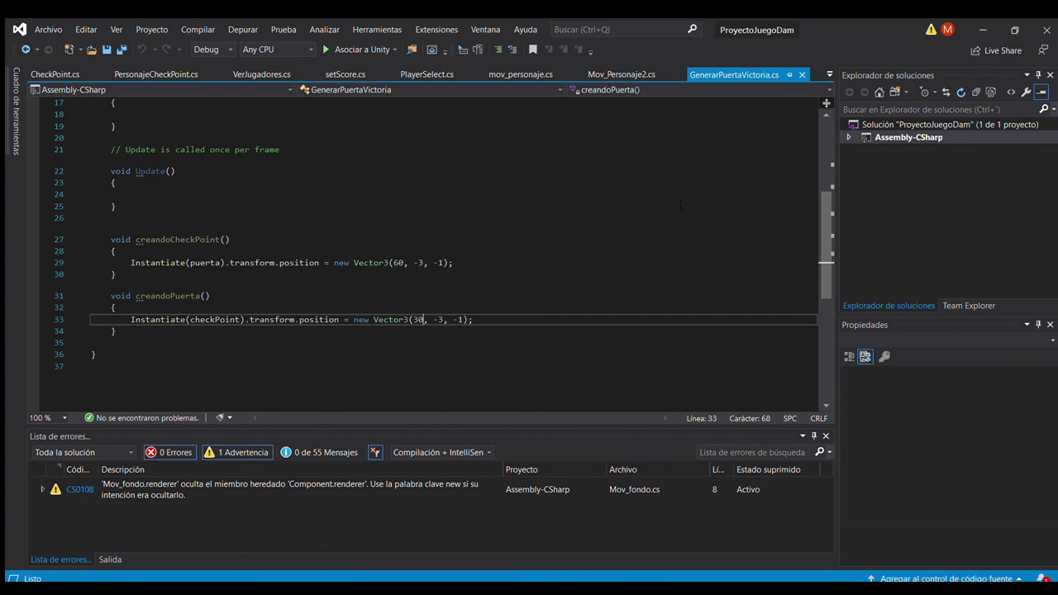
{"action": "scroll", "coordinate": [653, 220], "scroll_direction": "up", "scroll_amount": 6}
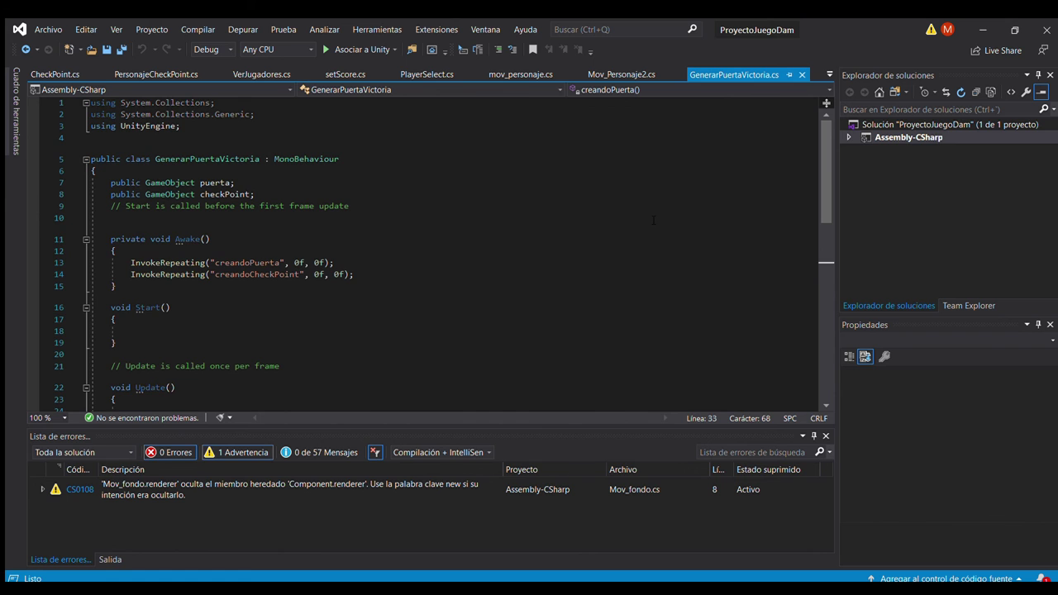
{"action": "scroll", "coordinate": [653, 220], "scroll_direction": "down", "scroll_amount": 1}
{"action": "scroll", "coordinate": [653, 220], "scroll_direction": "down", "scroll_amount": 1}
{"action": "scroll", "coordinate": [653, 220], "scroll_direction": "down", "scroll_amount": 2}
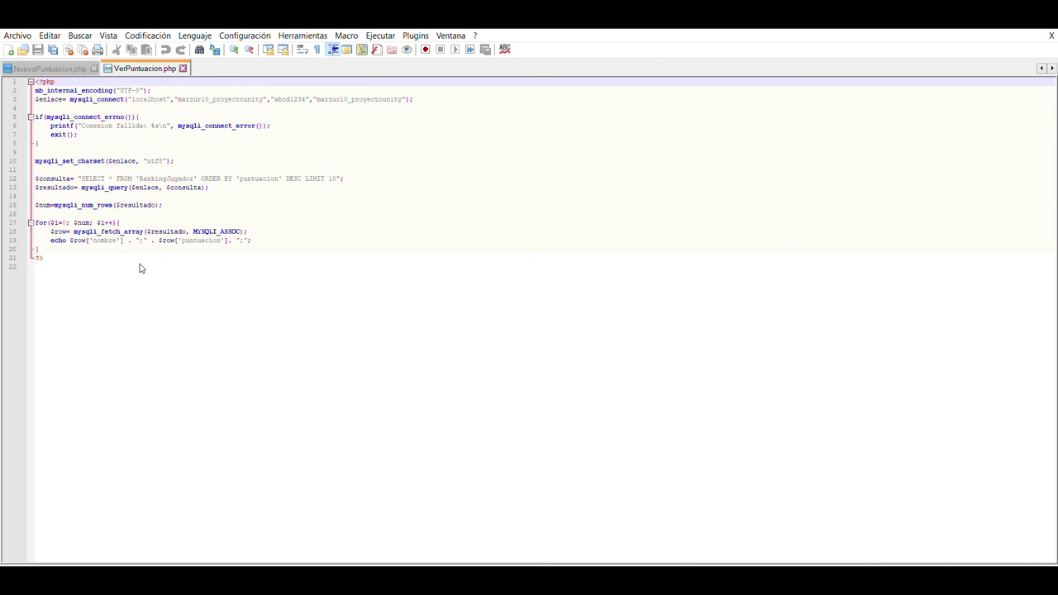
- Enlarge the PHP text and read NuevaPuntuacion.php's score insert and lowest-score removal logic
{"action": "scroll", "coordinate": [533, 354], "scroll_direction": "up", "scroll_amount": 1, "text": "ctrl"}
{"action": "scroll", "coordinate": [532, 354], "scroll_direction": "up", "scroll_amount": 3, "text": "ctrl"}
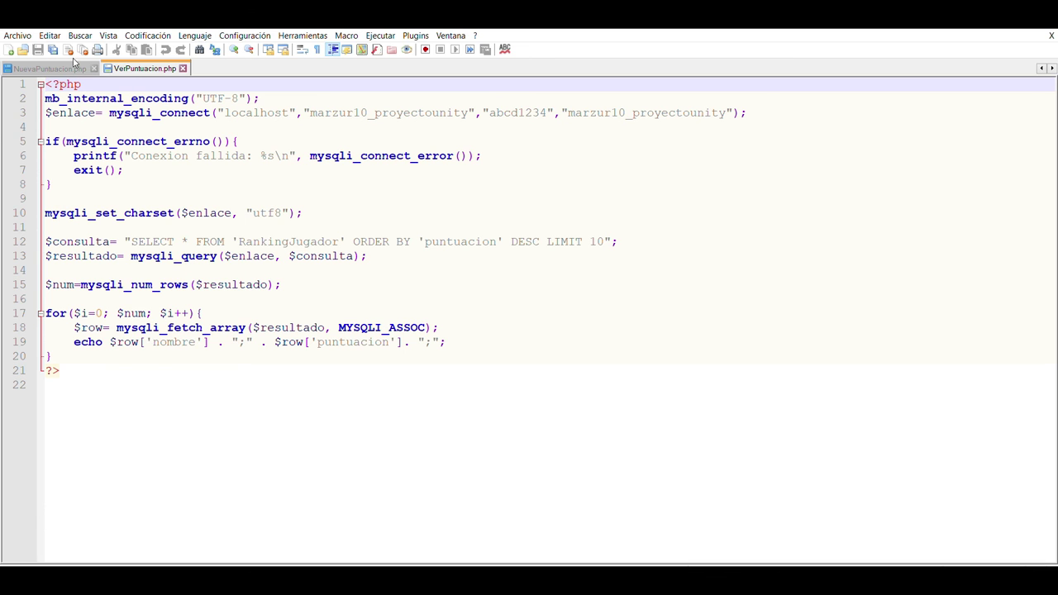
{"action": "left_click", "coordinate": [50, 68]}
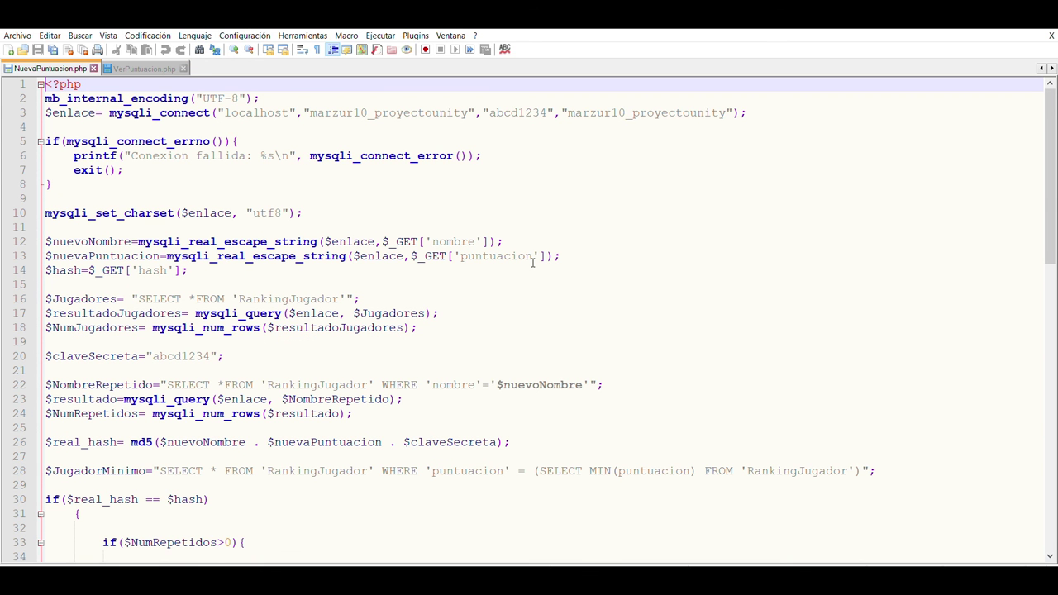
{"action": "scroll", "coordinate": [533, 263], "scroll_direction": "down", "scroll_amount": 3}
{"action": "scroll", "coordinate": [532, 263], "scroll_direction": "down", "scroll_amount": 3}
{"action": "scroll", "coordinate": [532, 263], "scroll_direction": "down", "scroll_amount": 3}
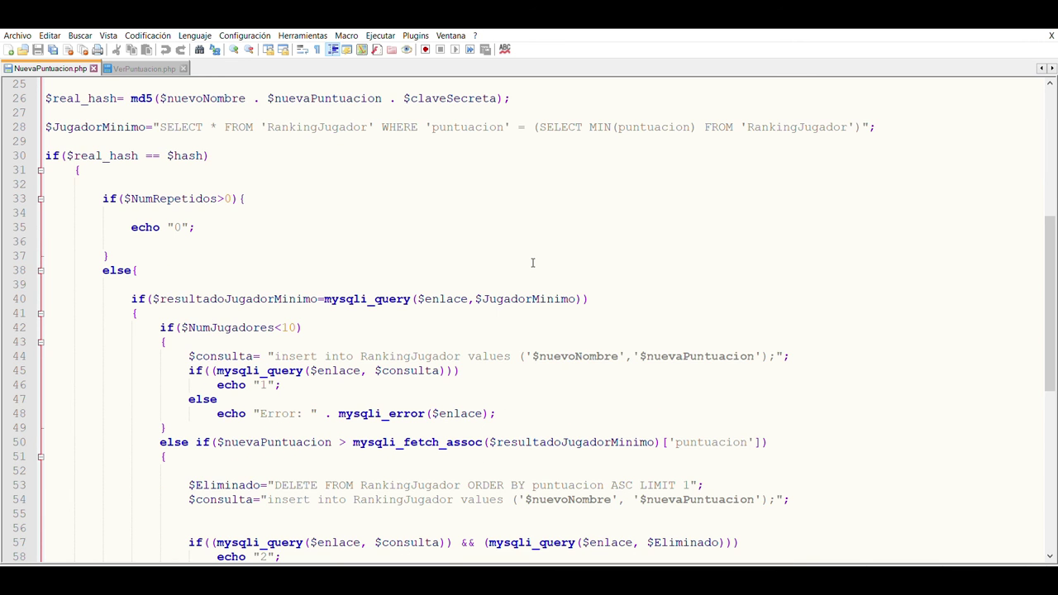
{"action": "scroll", "coordinate": [533, 263], "scroll_direction": "down", "scroll_amount": 10}
{"action": "scroll", "coordinate": [532, 263], "scroll_direction": "up", "scroll_amount": 1}
{"action": "scroll", "coordinate": [533, 263], "scroll_direction": "up", "scroll_amount": 4}
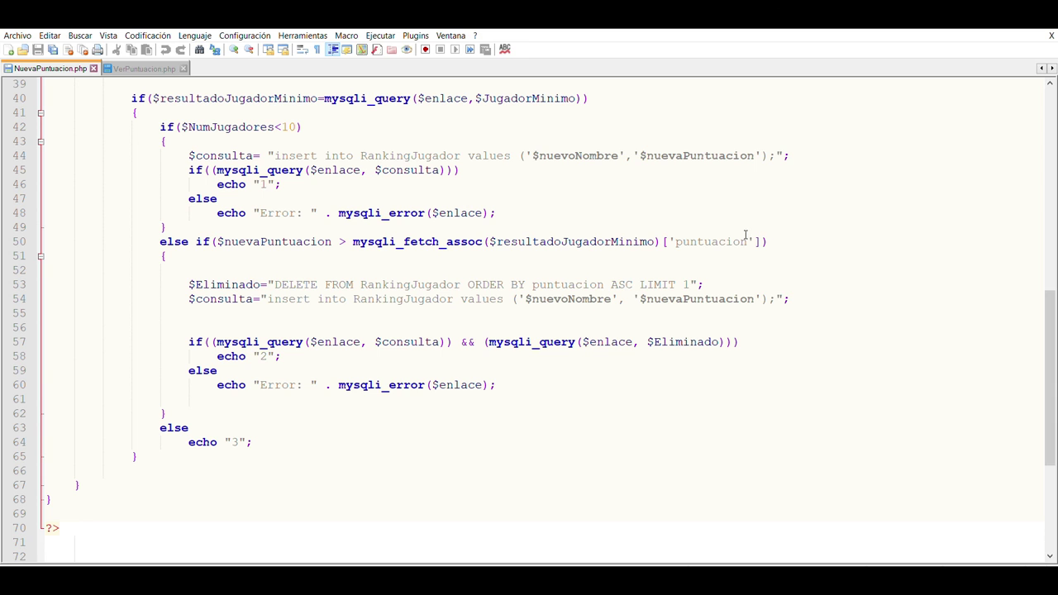